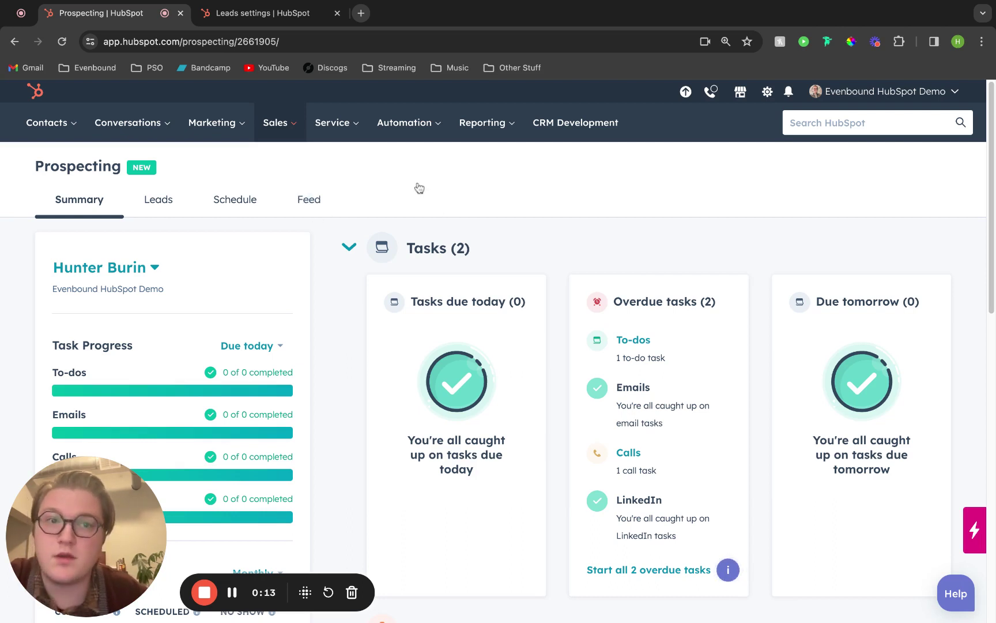
- Go to the Prospecting workspace from the sales tools menu and scroll through its summary
left_click(277, 123)
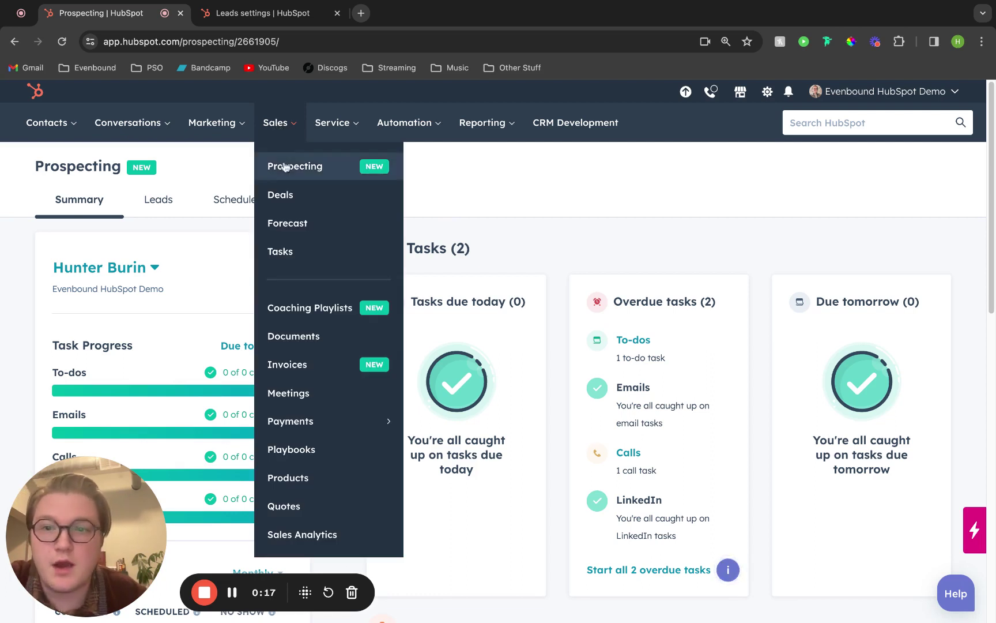
left_click(447, 165)
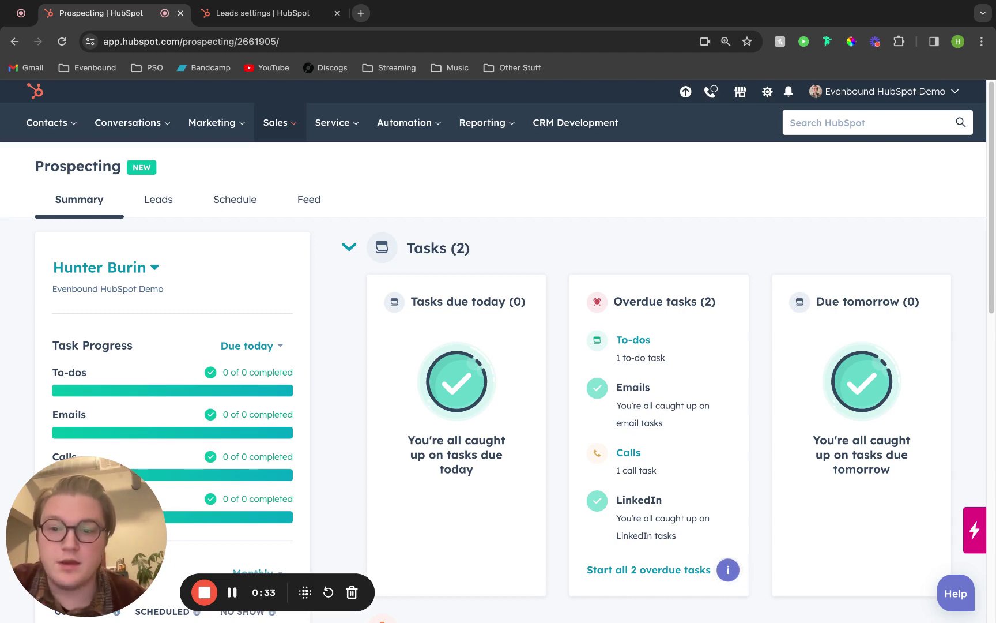
scroll(576, 259, "down", 5)
scroll(576, 260, "up", 5)
scroll(300, 307, "down", 1)
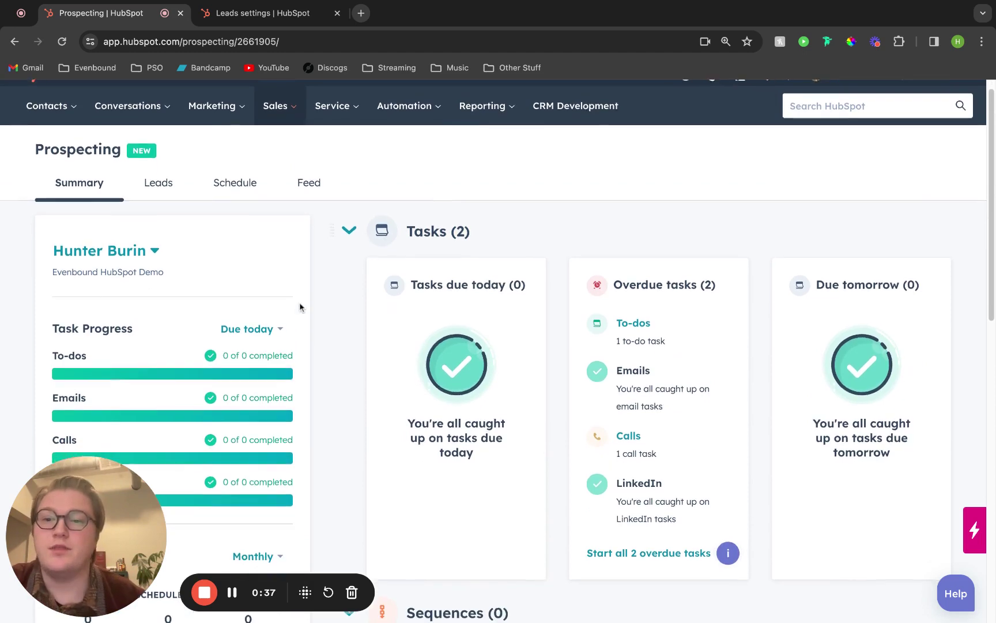
scroll(300, 307, "down", 2)
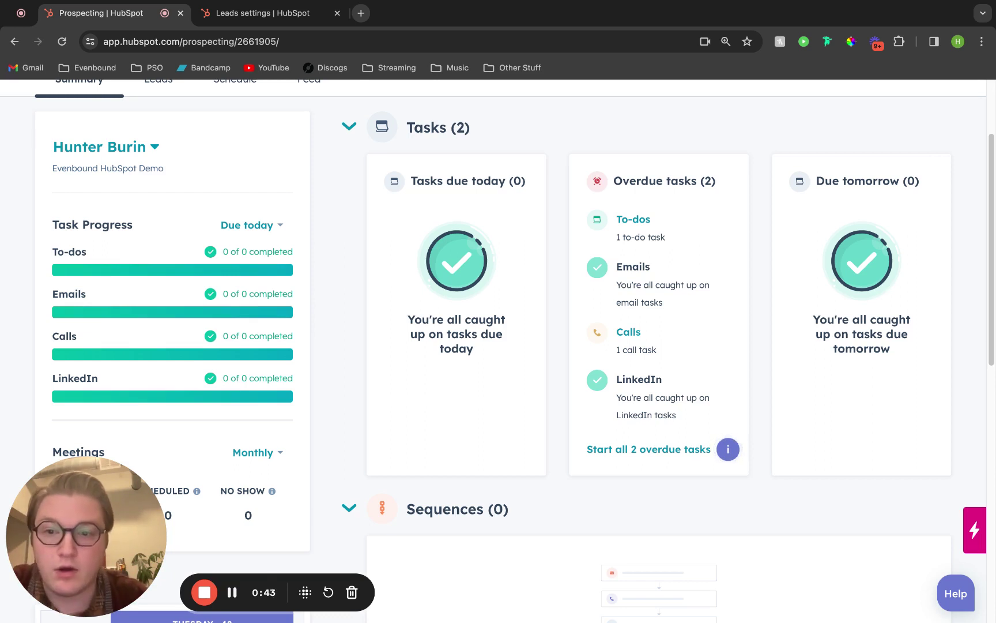
- Review the task progress period options, keeping progress on tasks due today
left_click(233, 224)
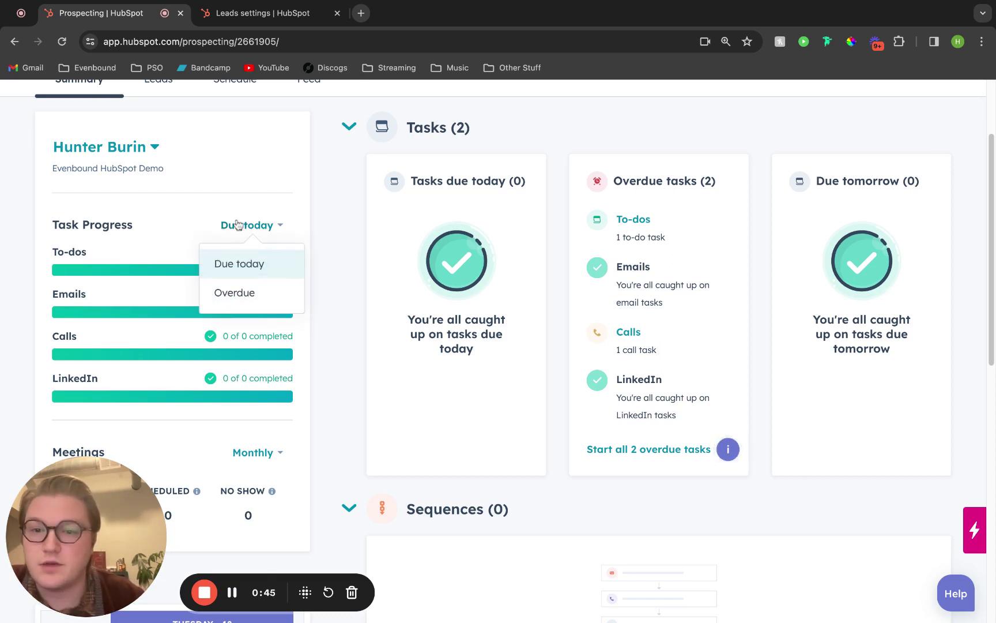
left_click(299, 225)
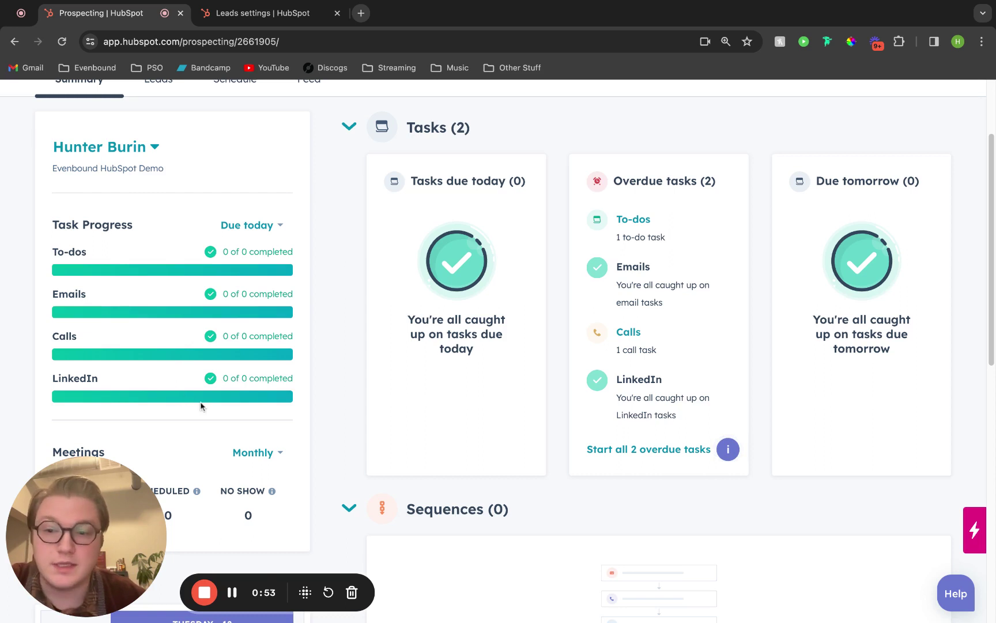
scroll(247, 381, "down", 1)
scroll(247, 380, "down", 3)
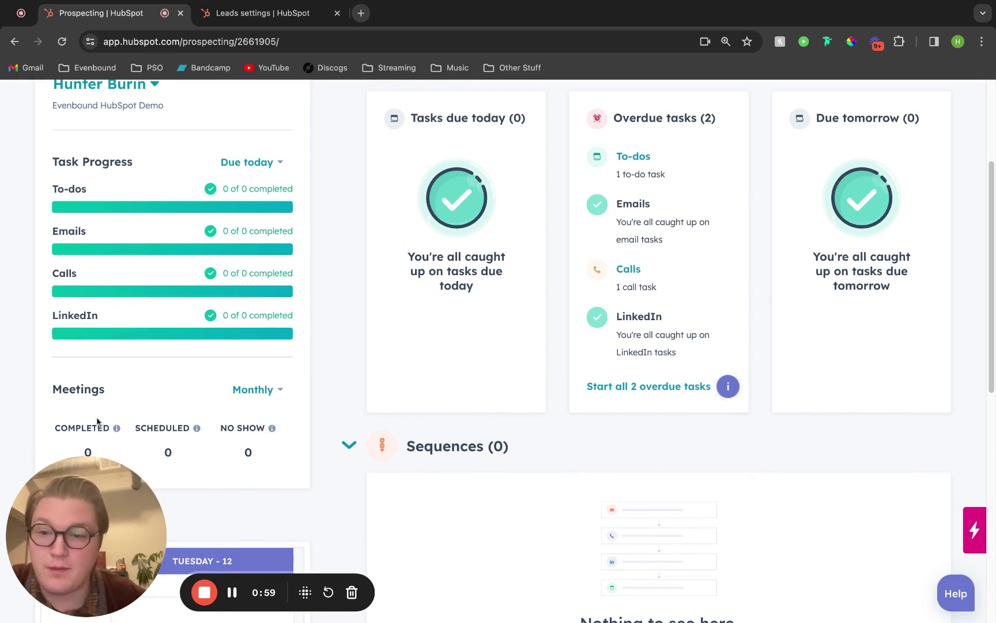
scroll(207, 450, "up", 6)
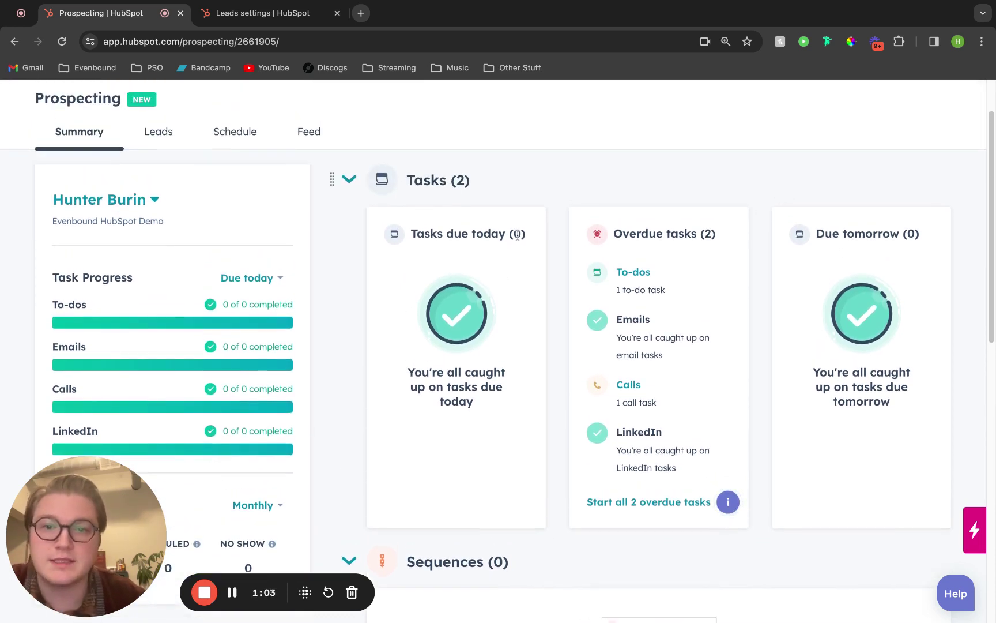
scroll(519, 245, "down", 3)
scroll(519, 248, "up", 4)
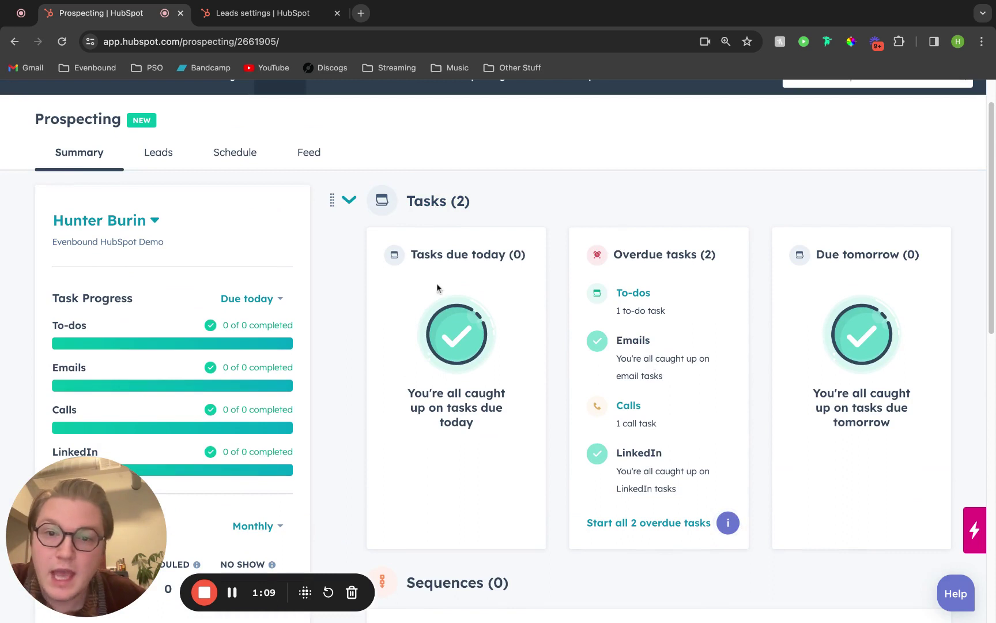
mouse_move(411, 249)
left_mouse_down()
mouse_move(461, 369)
mouse_move(411, 249)
left_mouse_up()
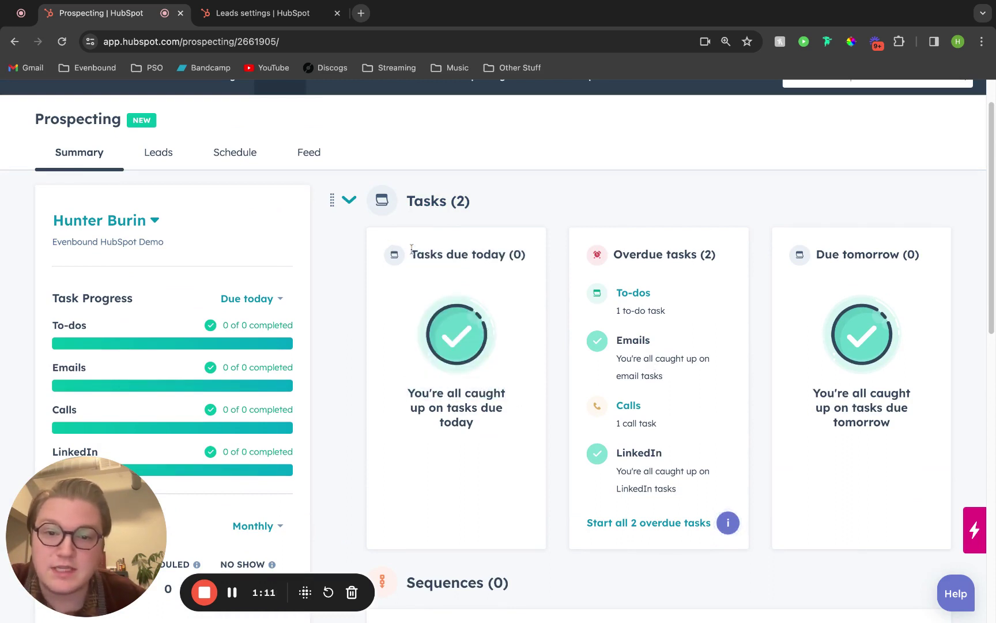
- Start working through the two overdue tasks, discarding a drafted email and moving to the Call task
left_click(625, 525)
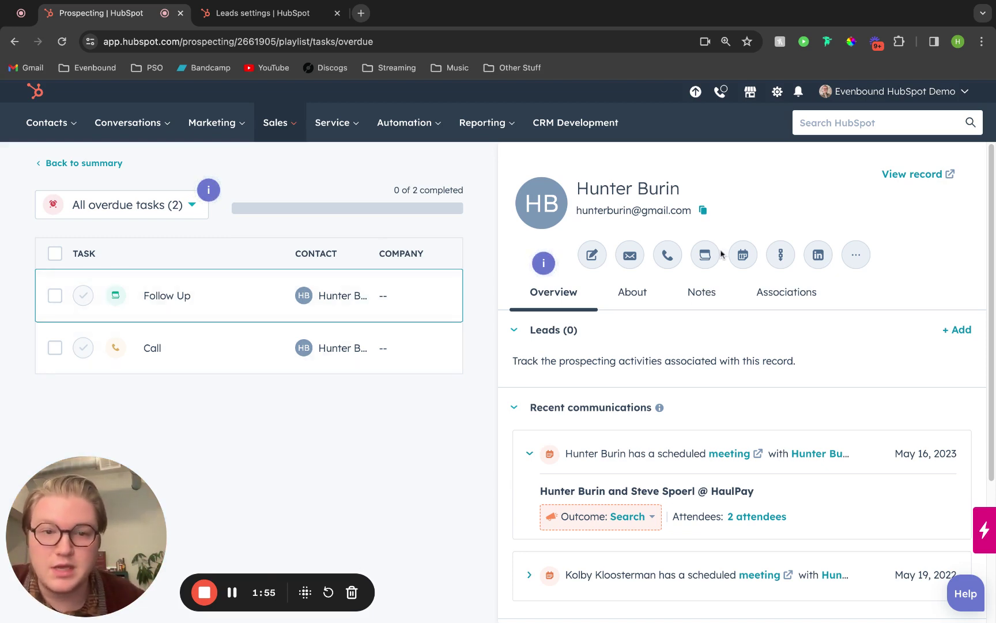
left_click(629, 256)
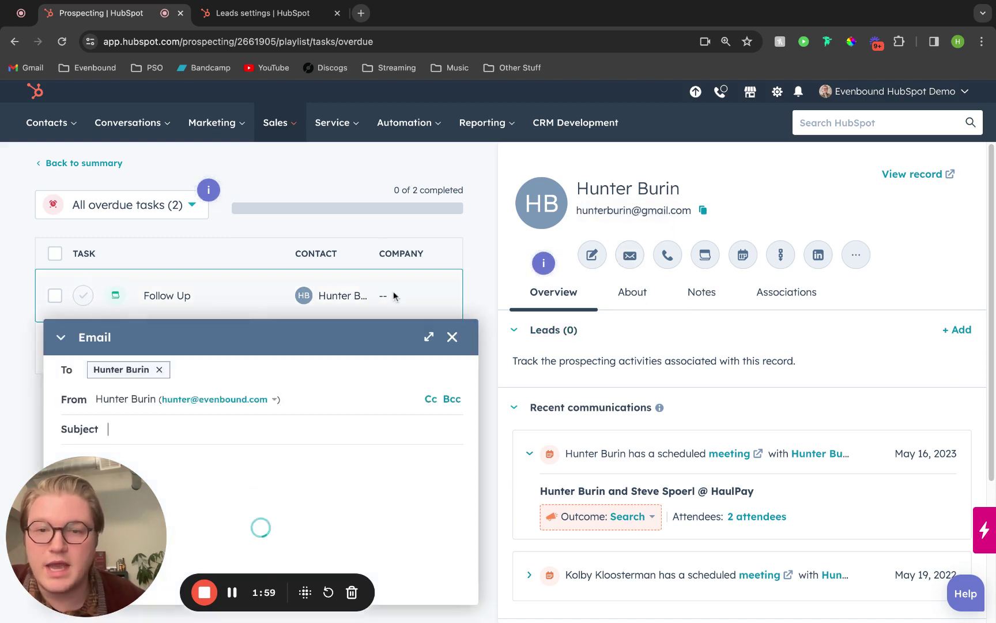
left_click(452, 242)
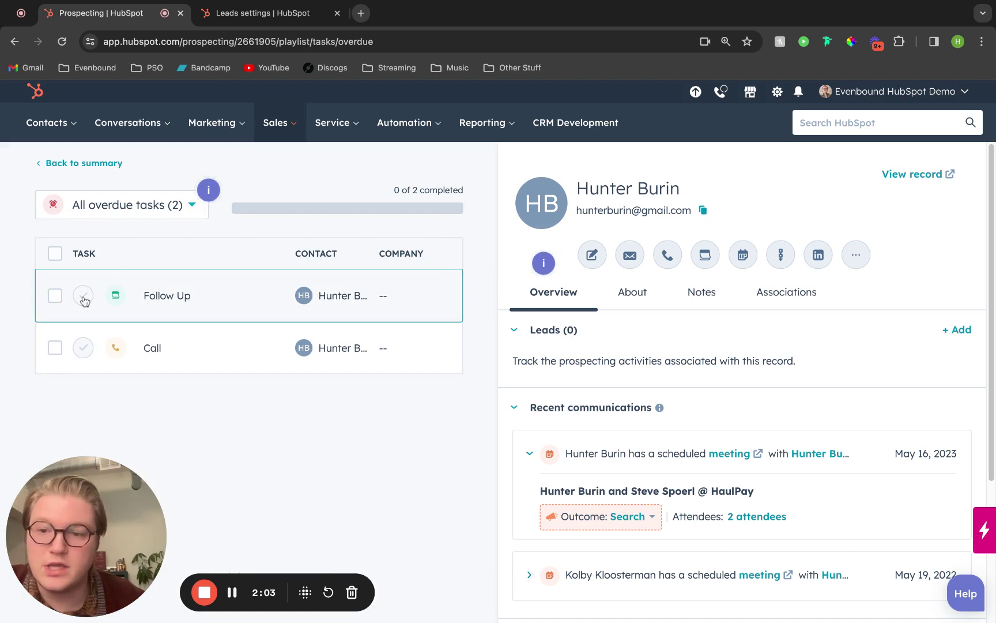
left_click(187, 348)
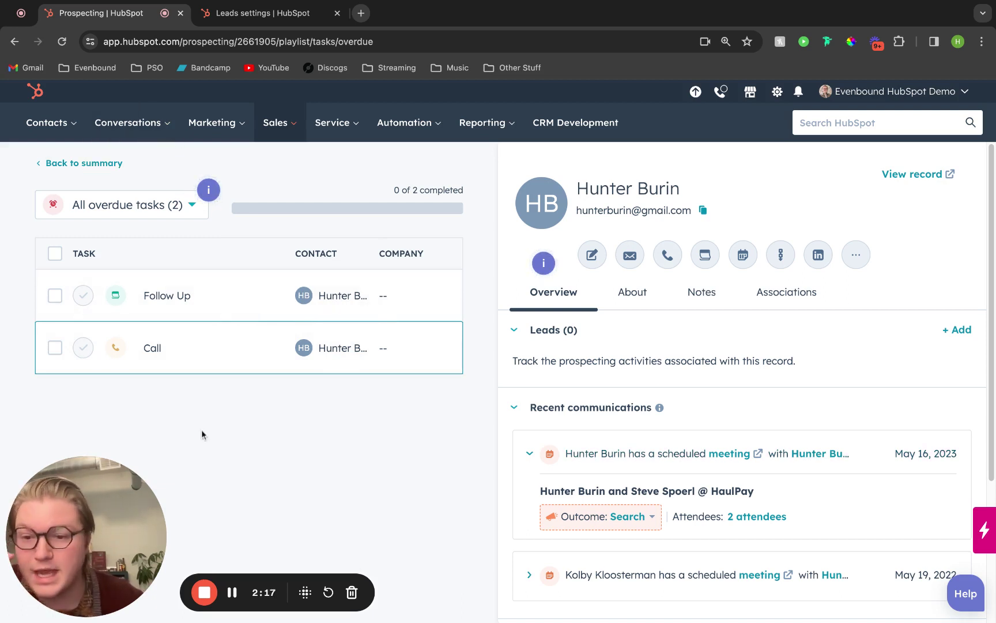
- Return to the Prospecting summary and scroll through its sections
left_click(84, 163)
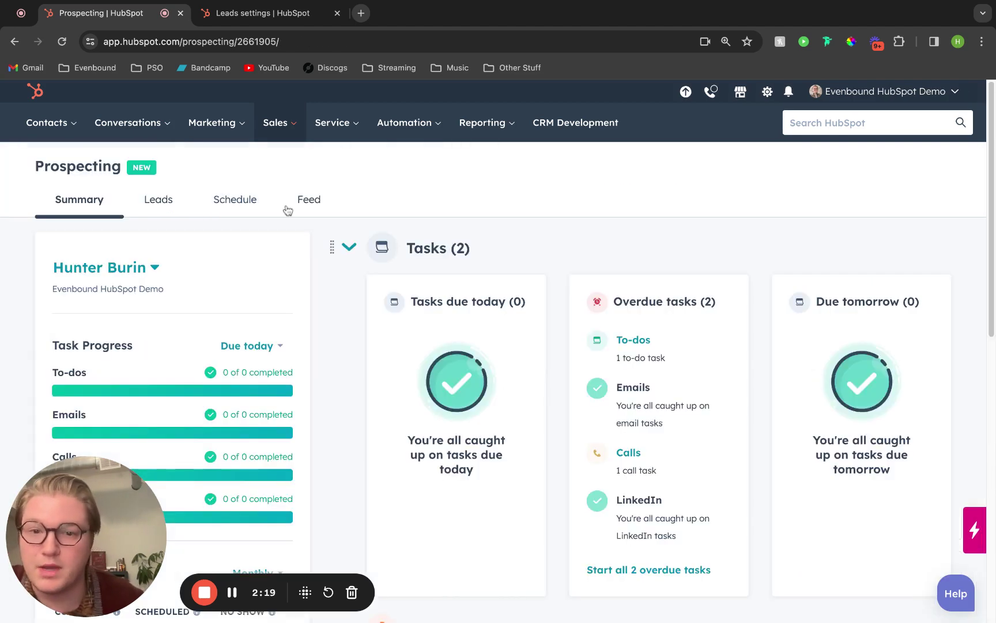
scroll(538, 281, "down", 8)
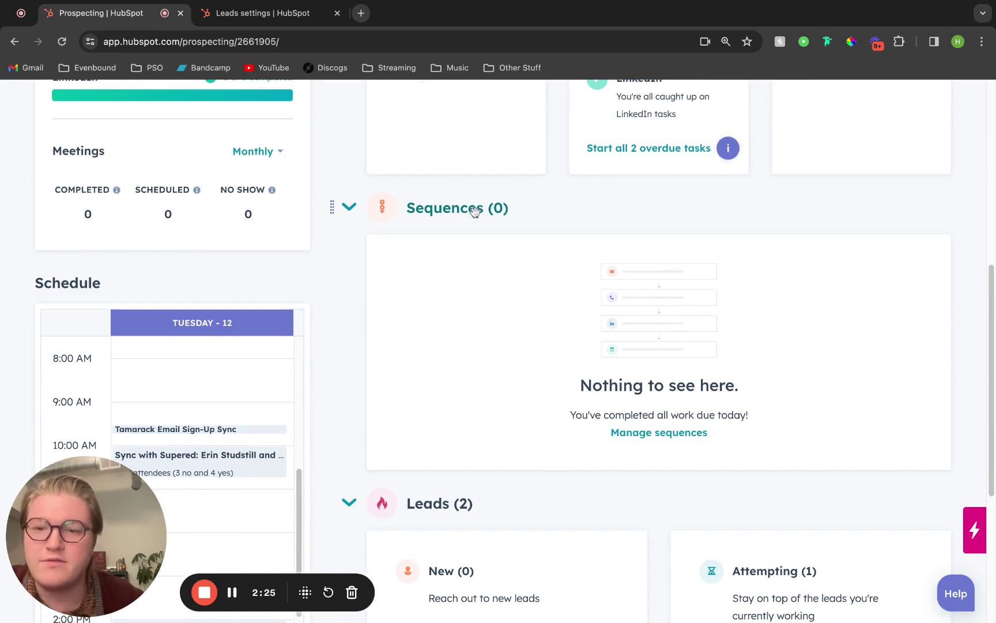
scroll(279, 408, "down", 3)
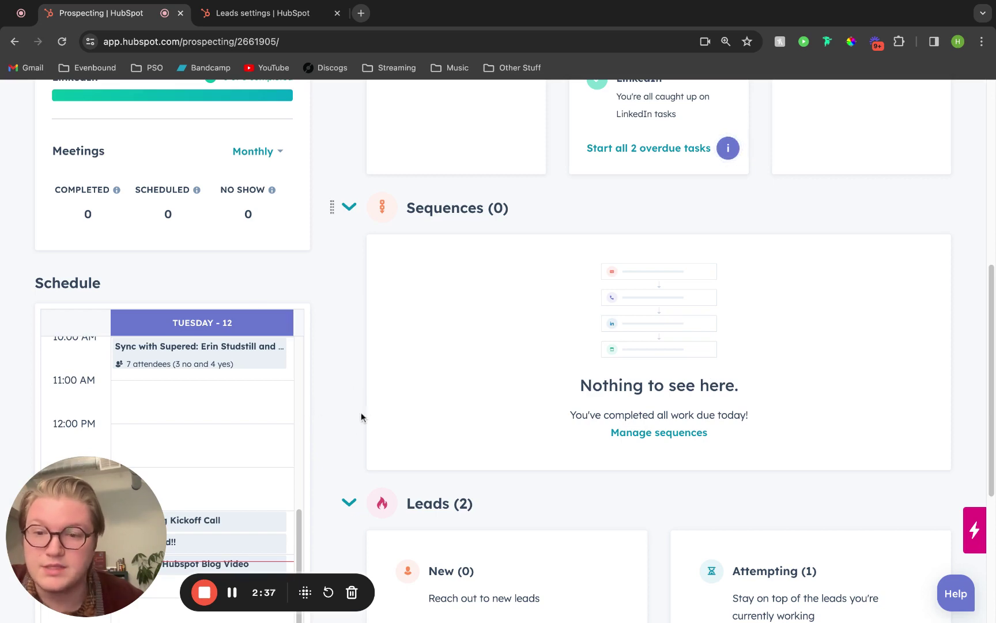
scroll(491, 519, "down", 3)
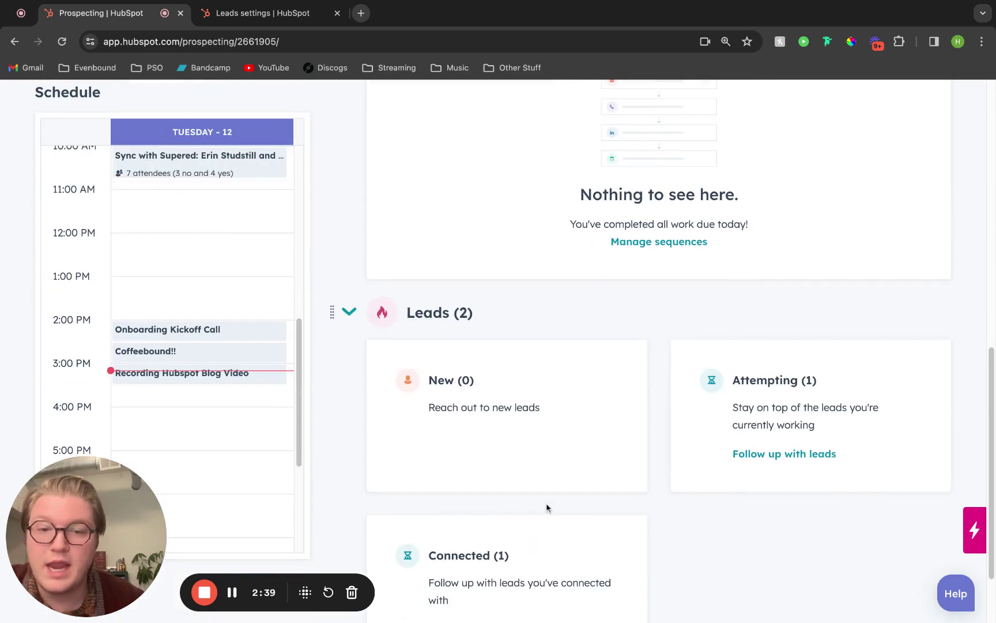
scroll(548, 507, "down", 2)
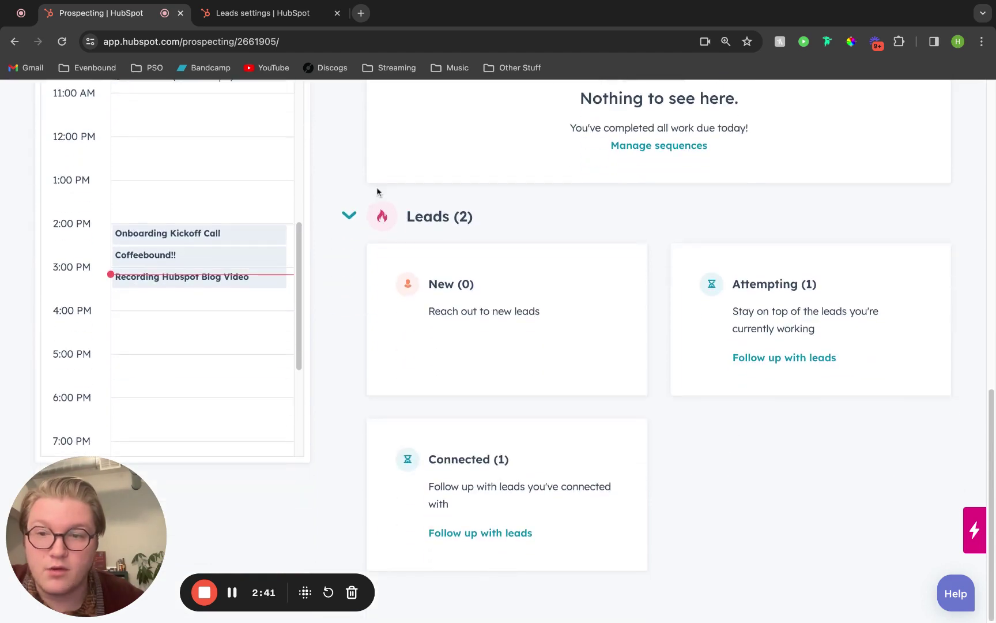
scroll(595, 508, "up", 2)
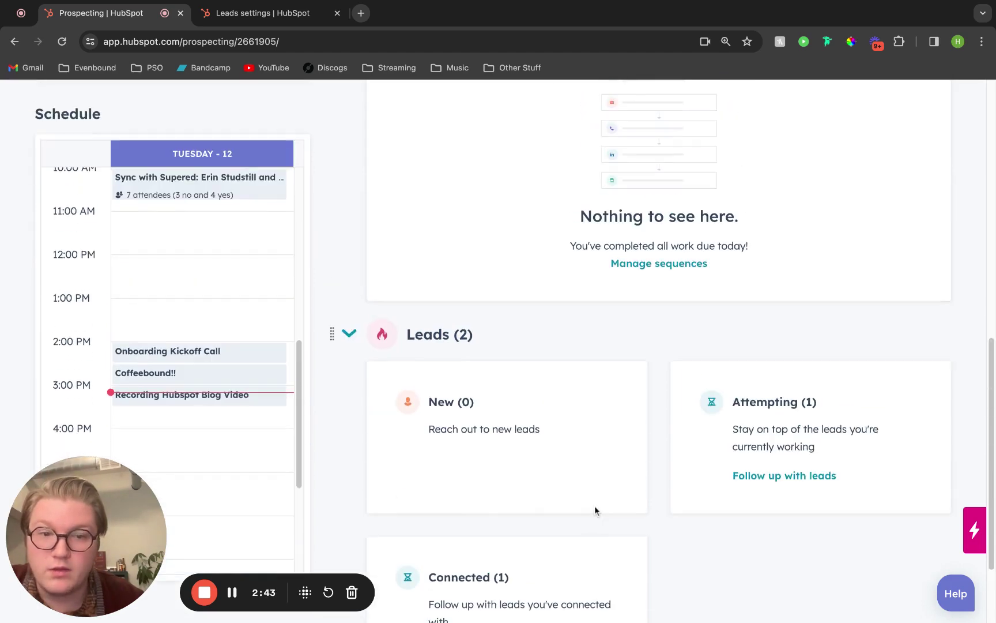
scroll(741, 520, "down", 2)
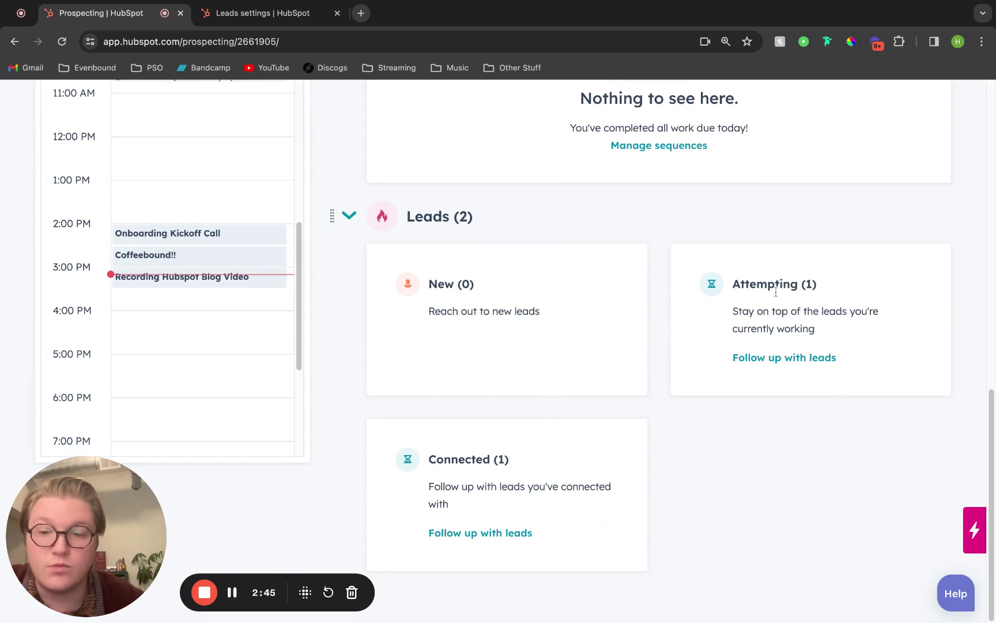
scroll(568, 441, "up", 10)
- Show the Leads list and preview the first lead, last active with Test_Activity_Regarding_02
left_click(173, 206)
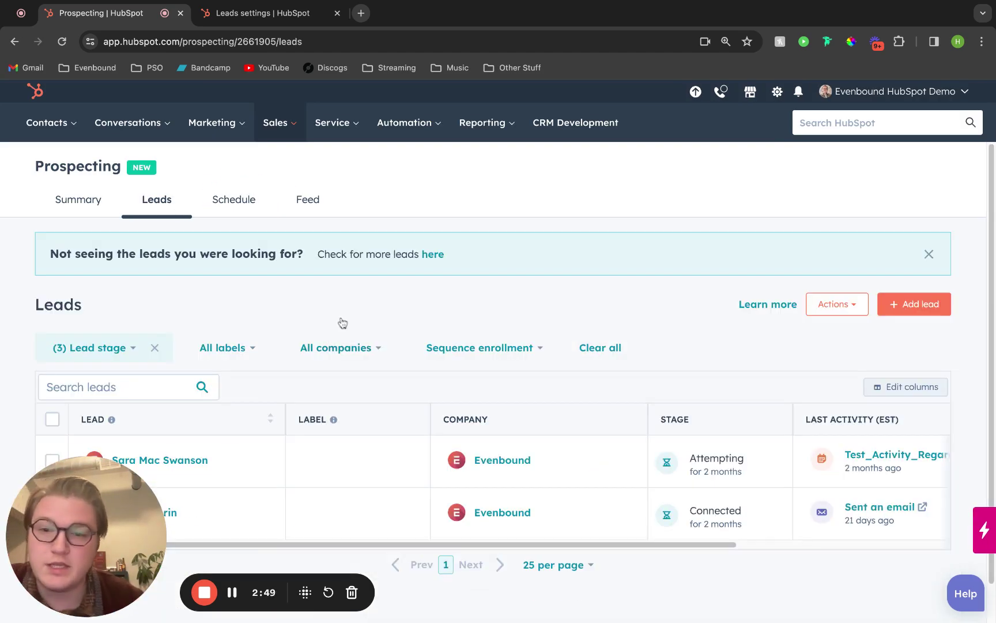
scroll(338, 322, "down", 1)
scroll(381, 294, "up", 1)
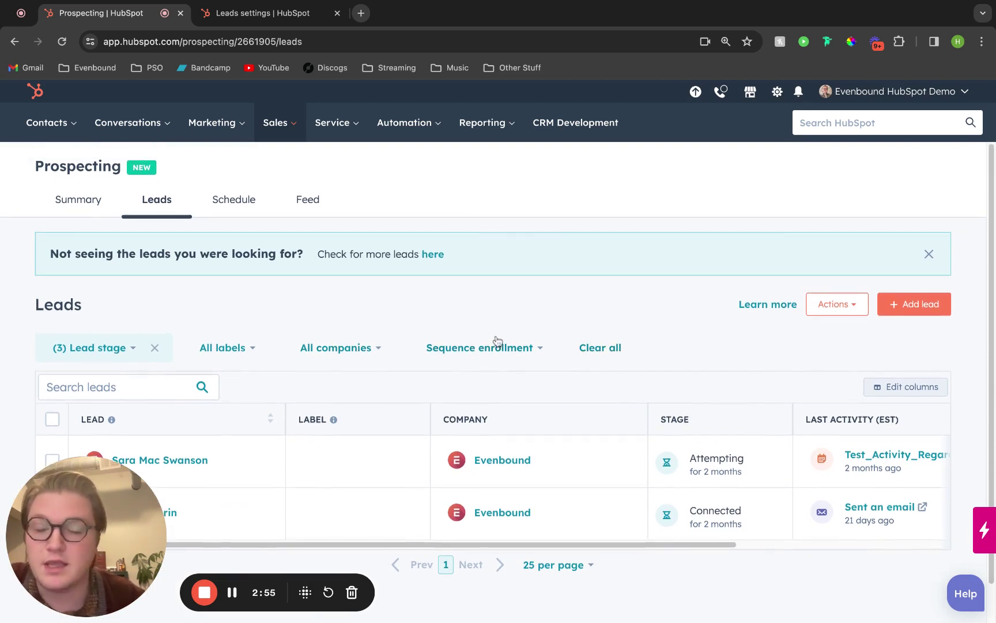
scroll(442, 296, "down", 2)
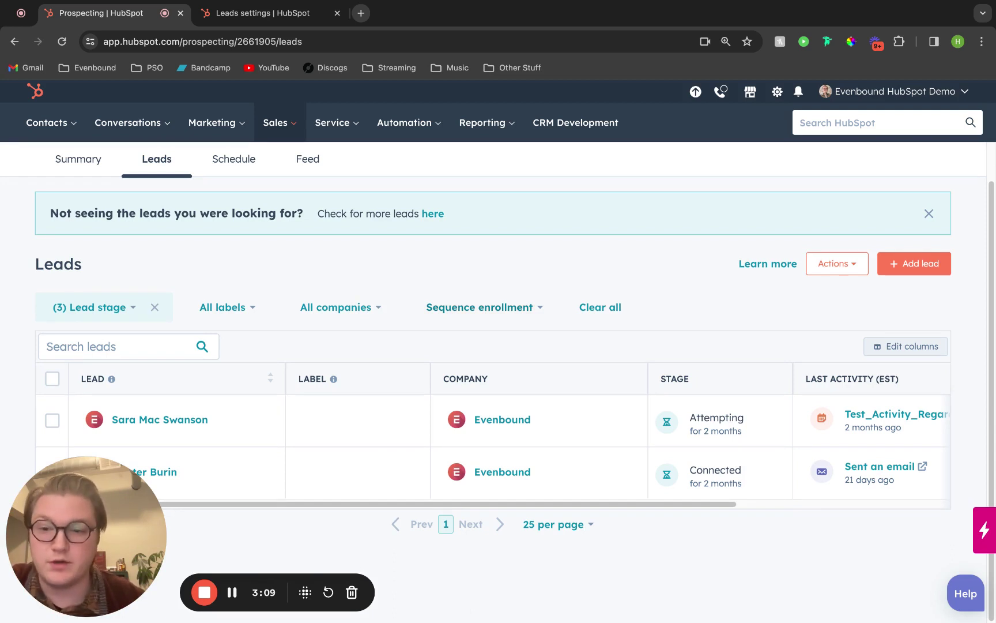
left_click(151, 426)
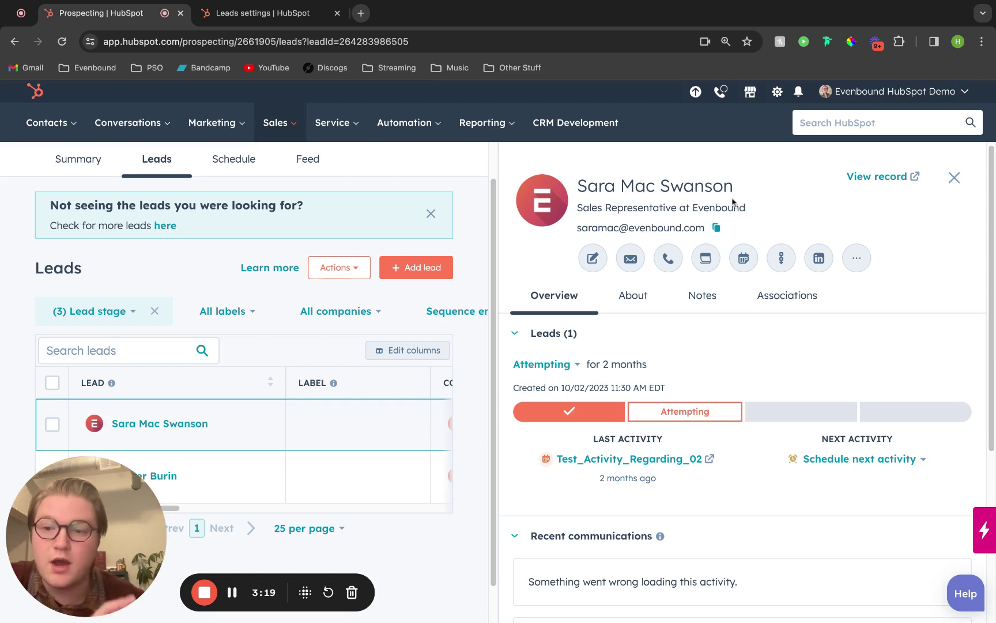
scroll(658, 455, "down", 3)
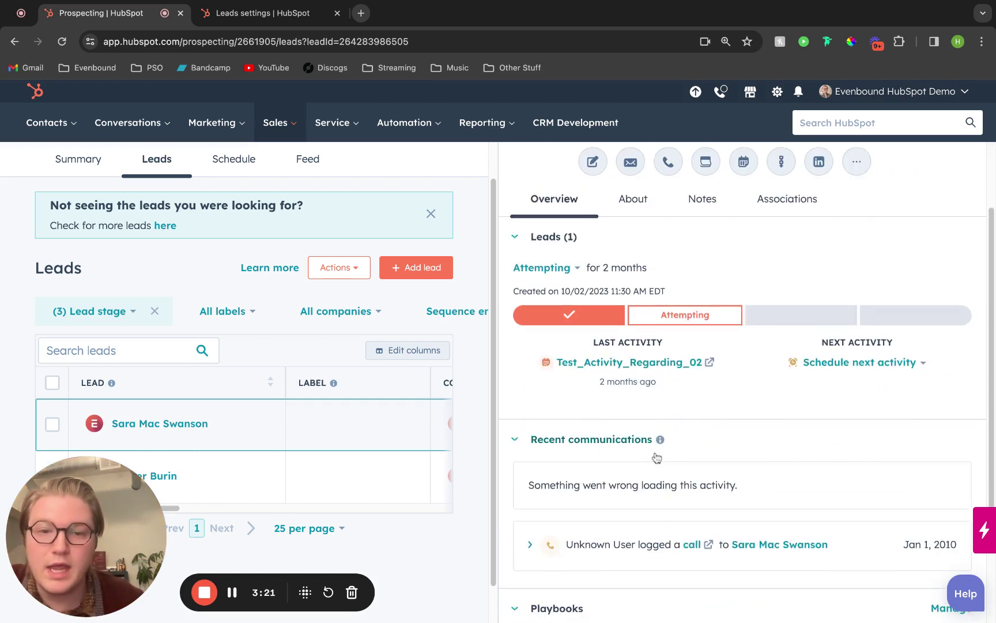
scroll(698, 384, "up", 3)
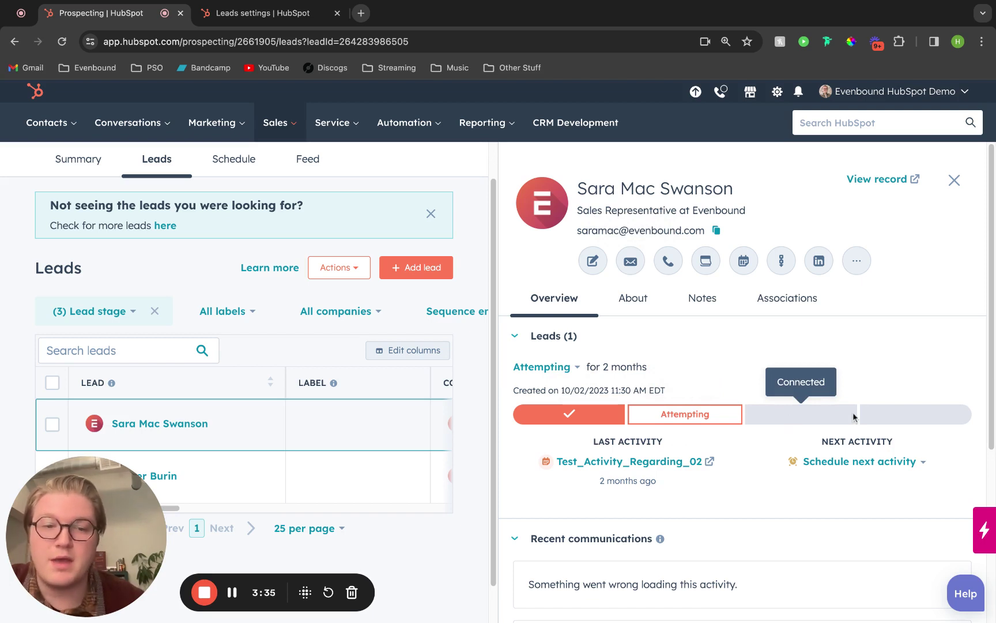
- Move the lead to the Qualified stage, dismiss the Create deal form, and close the lead preview
left_click(545, 374)
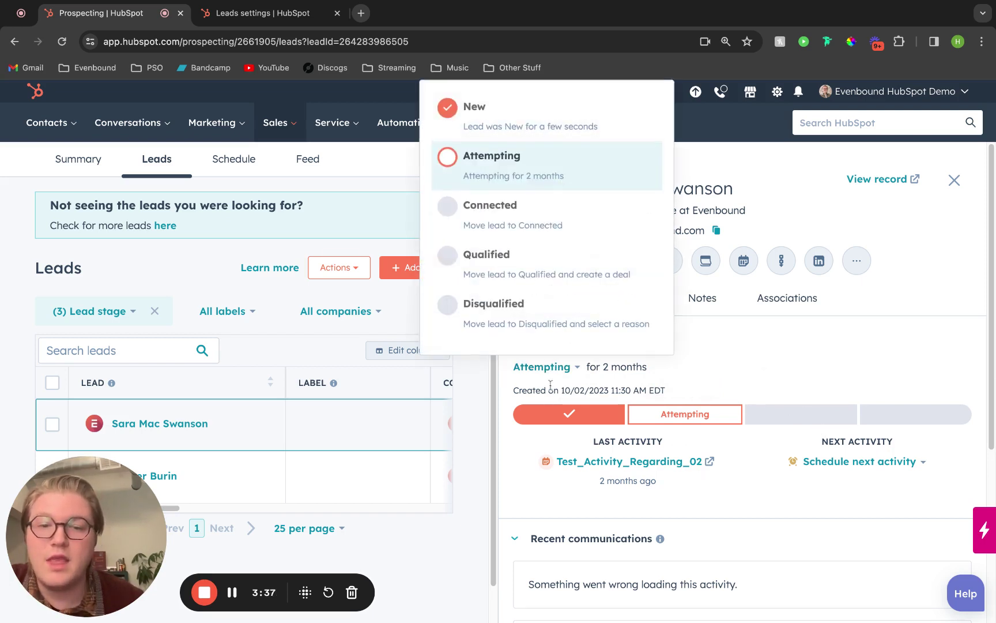
left_click(515, 273)
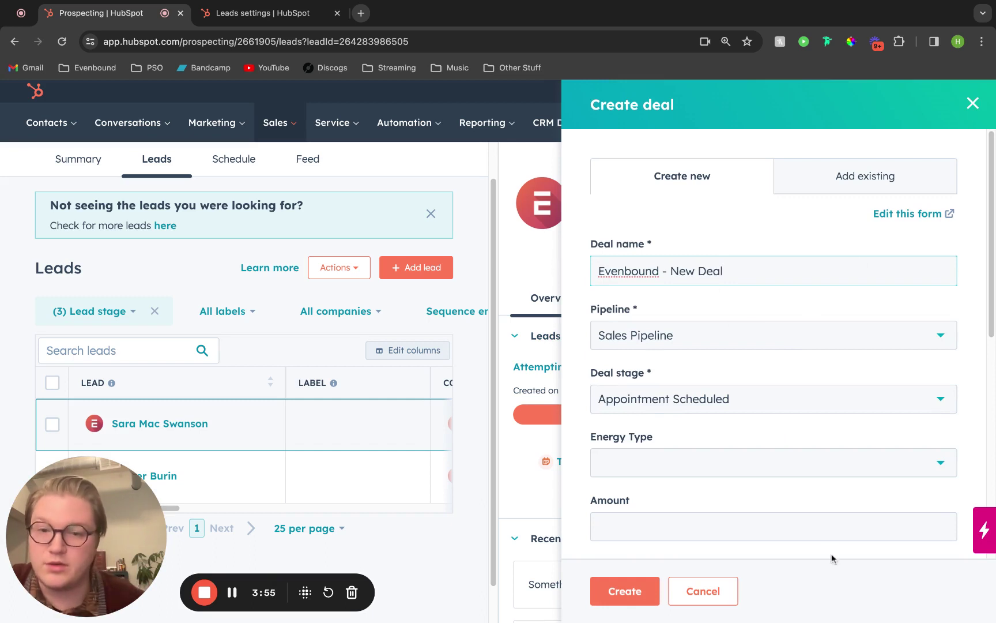
left_click(973, 104)
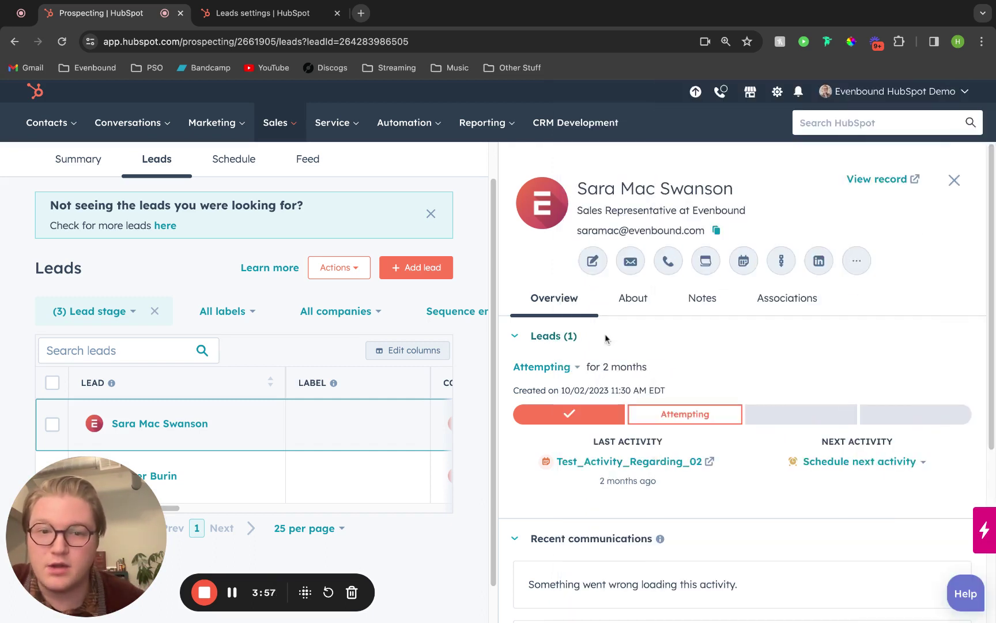
left_click(954, 180)
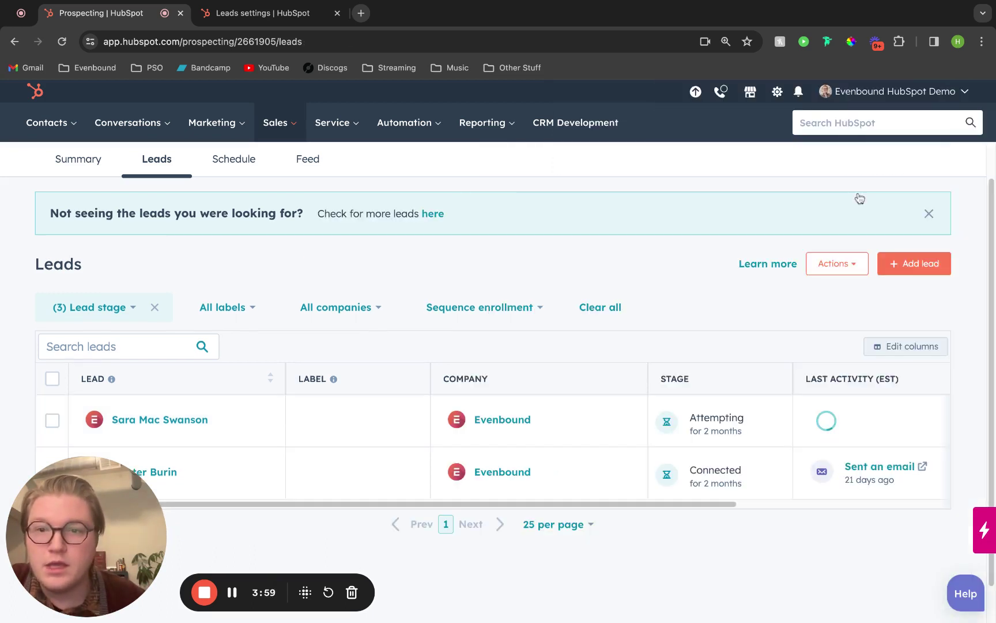
- Show the Prospecting weekly Schedule and expand 'Contacts with meetings today', which lists none
left_click(259, 166)
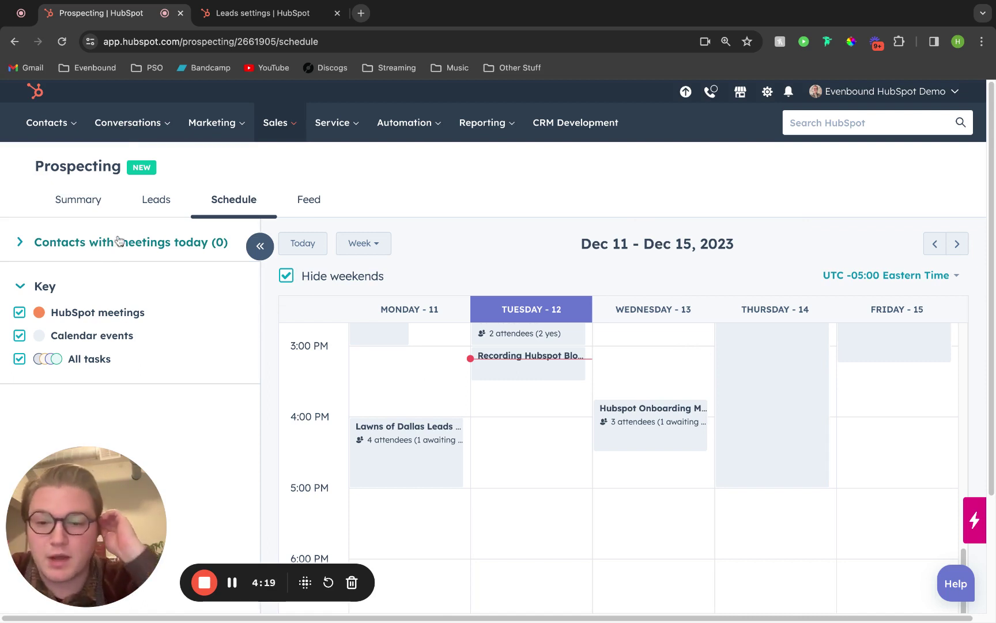
left_click(119, 245)
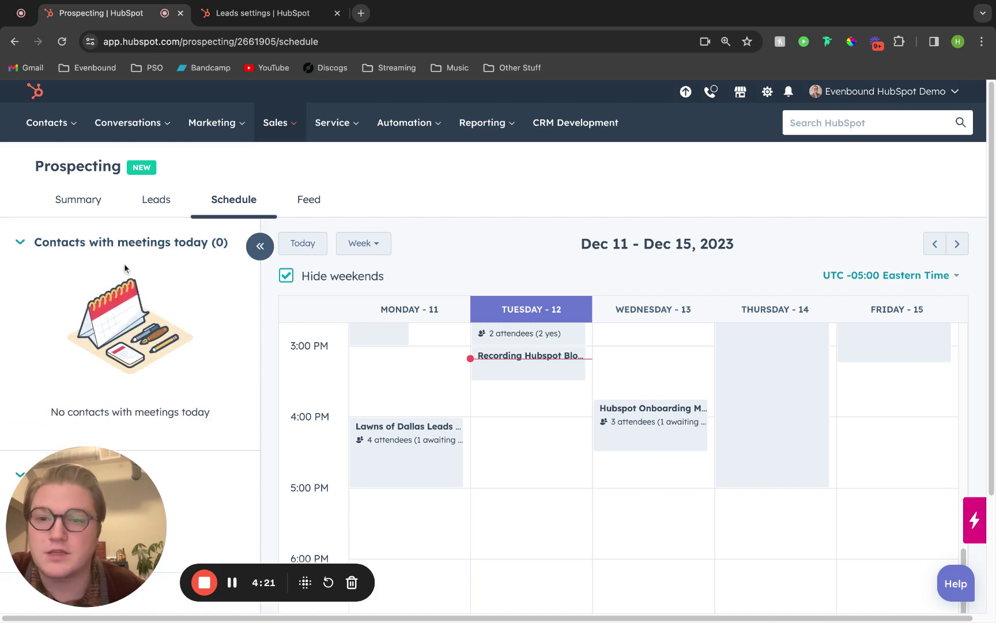
- Collapse 'Contacts with meetings today' and show the Prospecting Feed with its 'This is a Test!' email
left_click(124, 245)
left_click(308, 199)
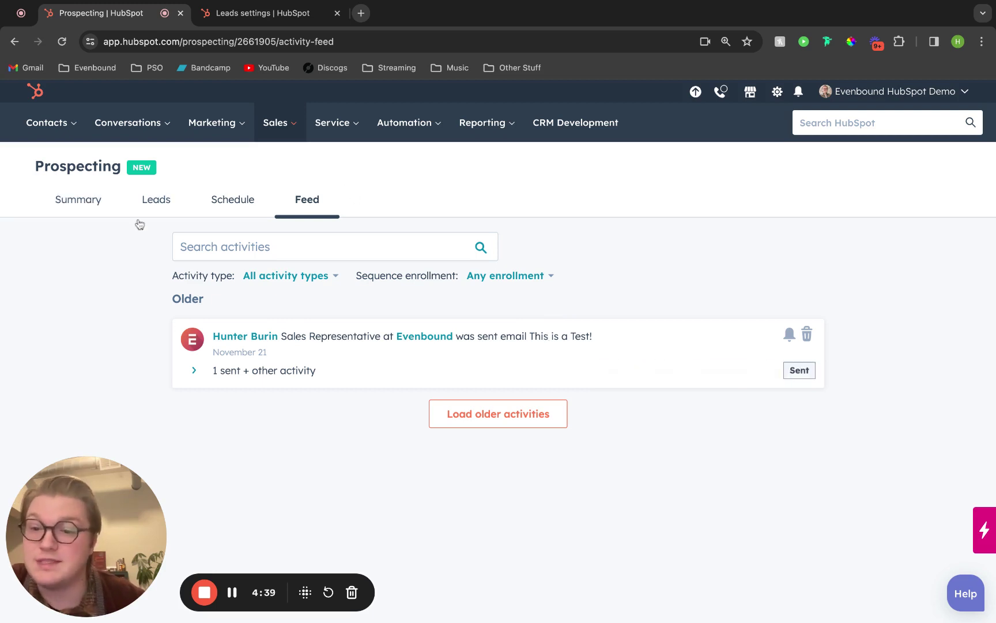
- Switch to the Leads settings page showing lead creation at the Lead lifecycle stage
left_click(265, 20)
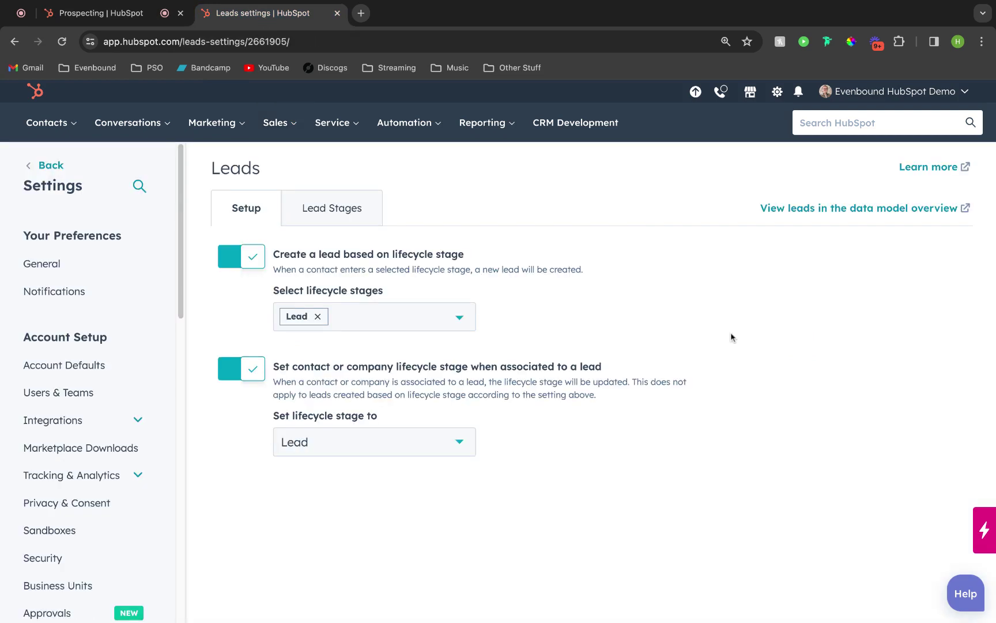
scroll(147, 358, "down", 7)
scroll(107, 381, "up", 1)
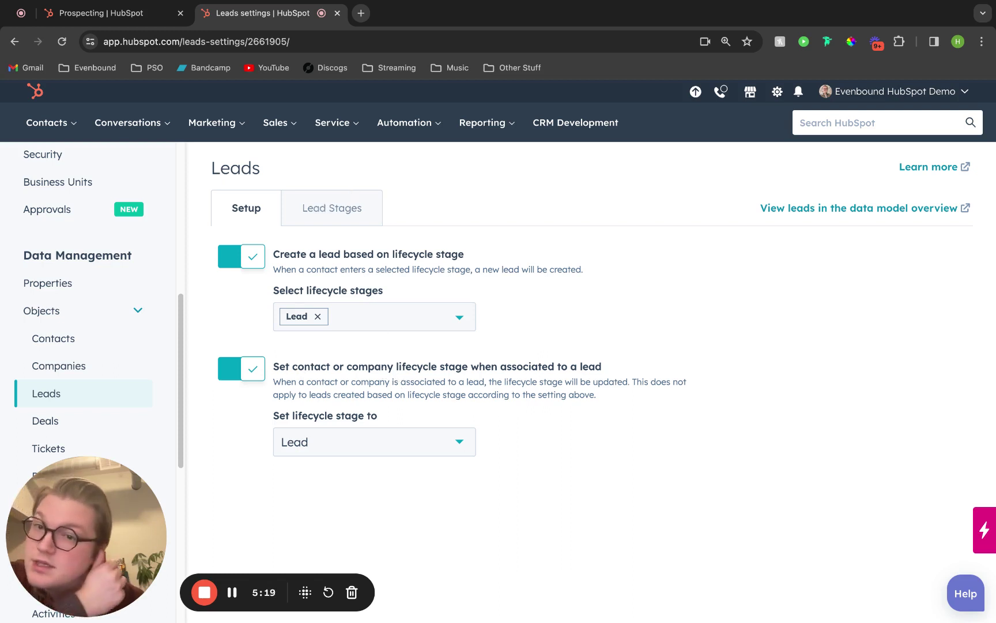
- Review the lead stages New, Attempting, Connected, Qualified and Disqualified with their required properties
left_click(360, 223)
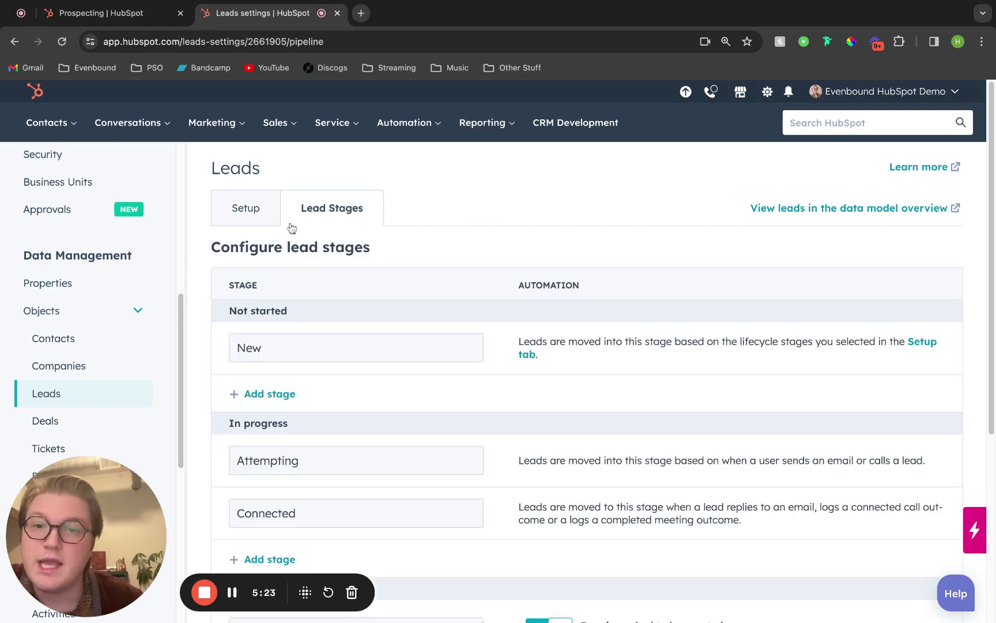
scroll(329, 374, "down", 3)
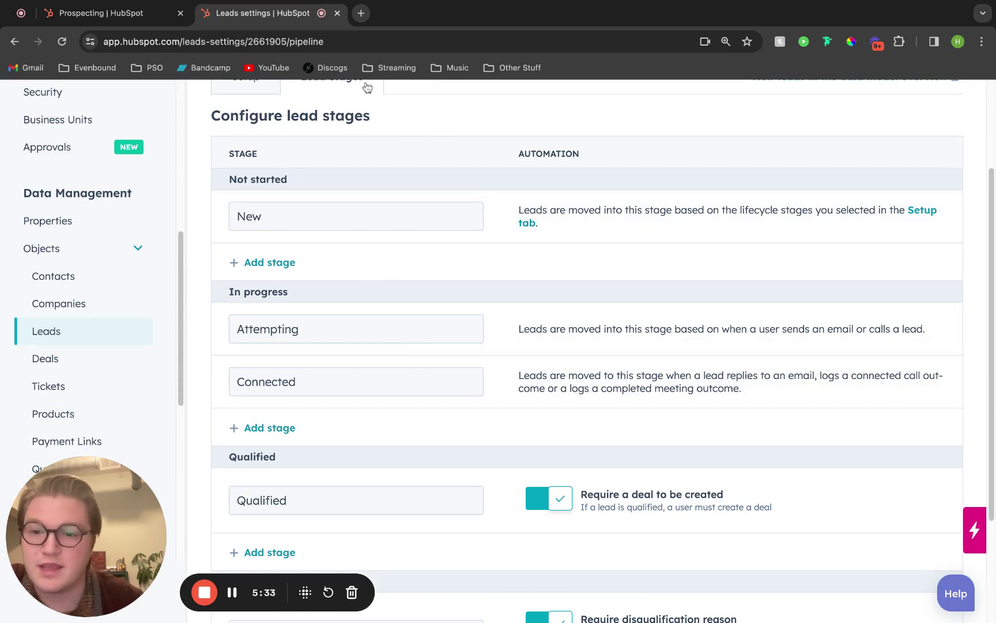
scroll(378, 475, "down", 1)
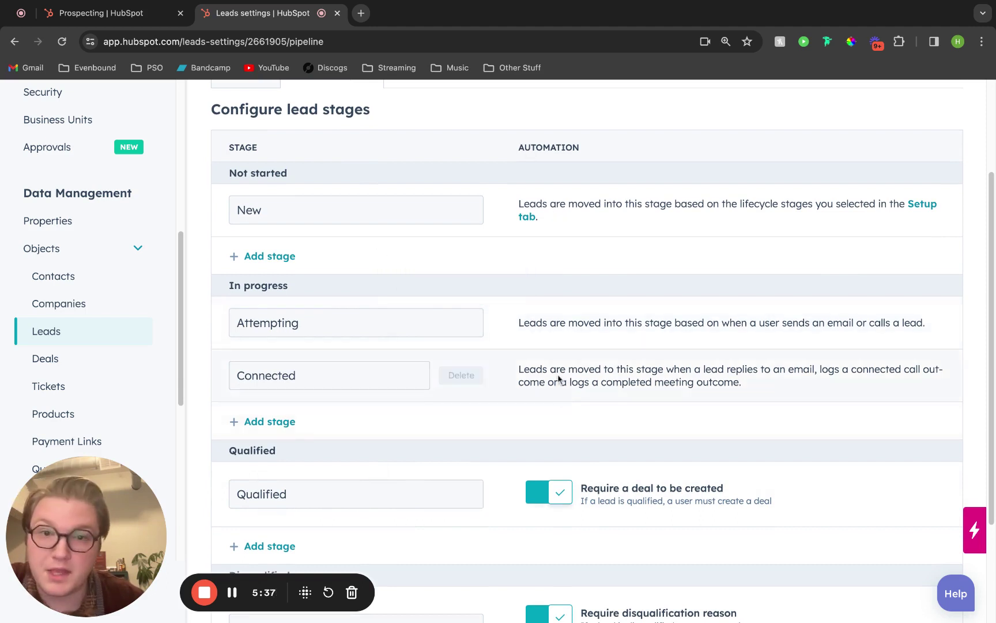
mouse_move(471, 215)
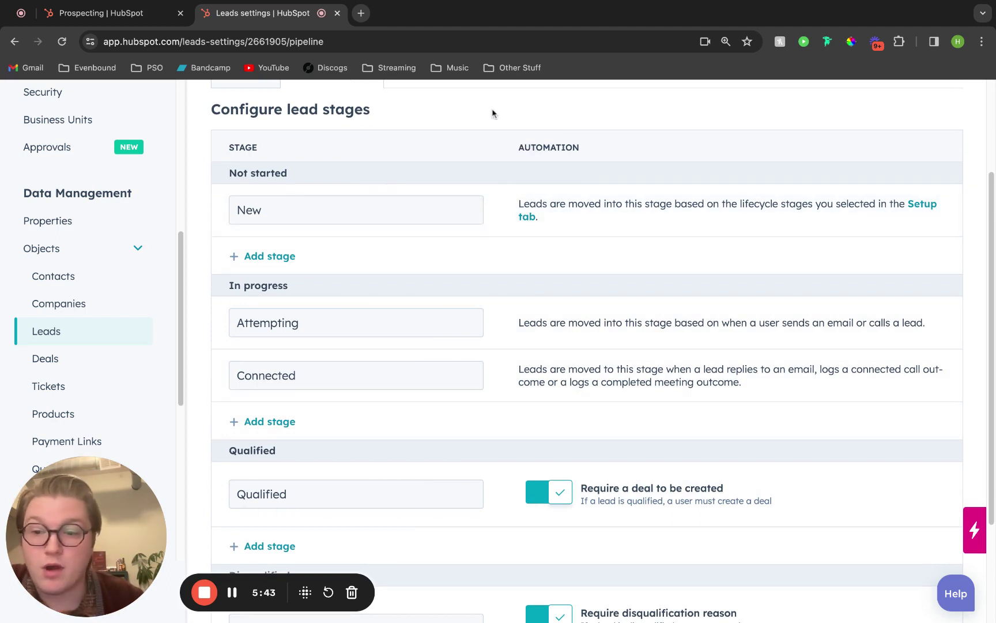
mouse_move(299, 298)
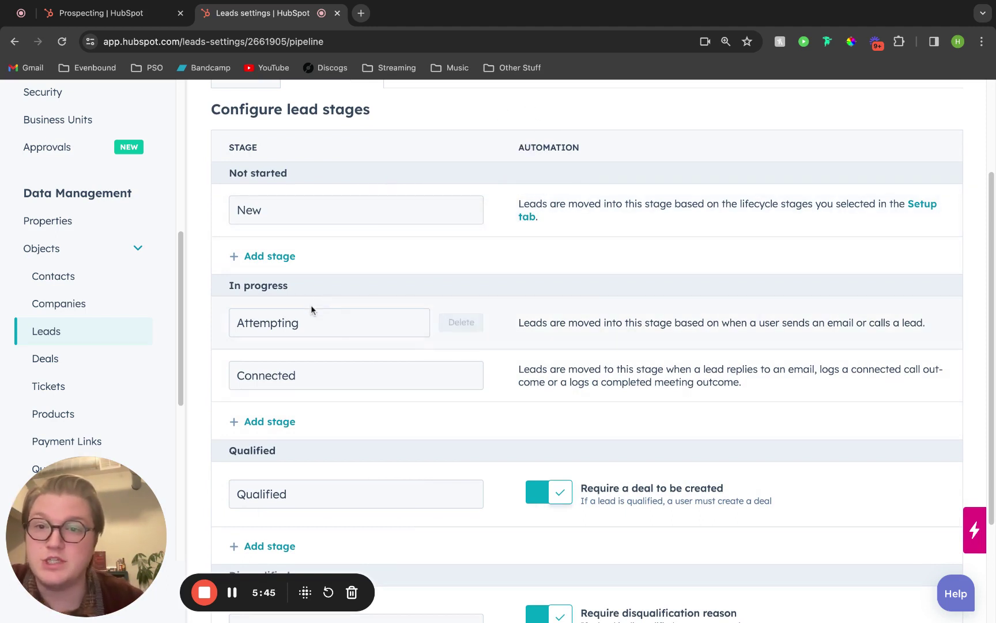
mouse_move(429, 237)
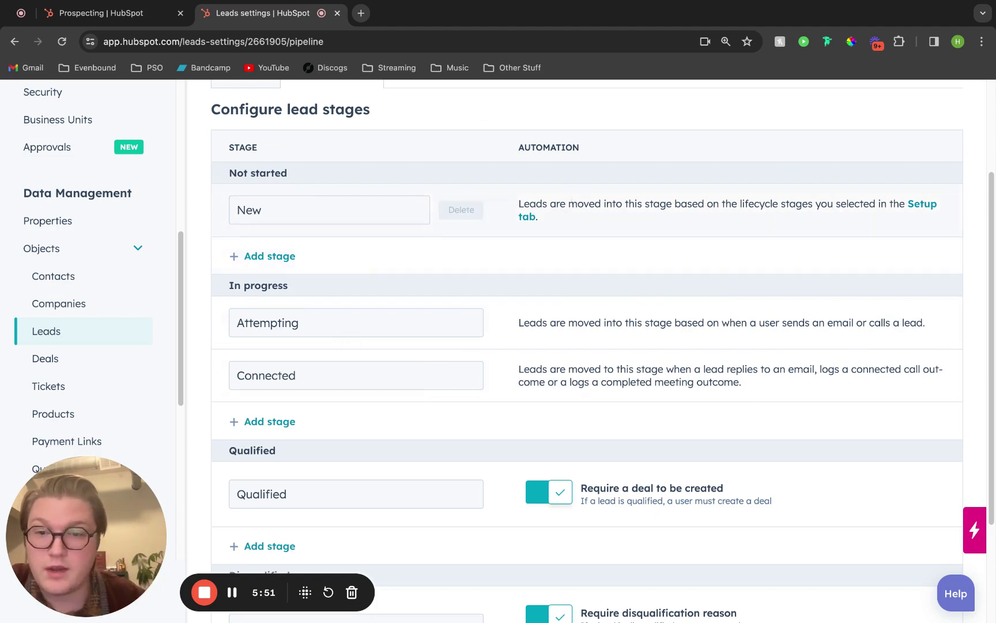
scroll(294, 201, "up", 1)
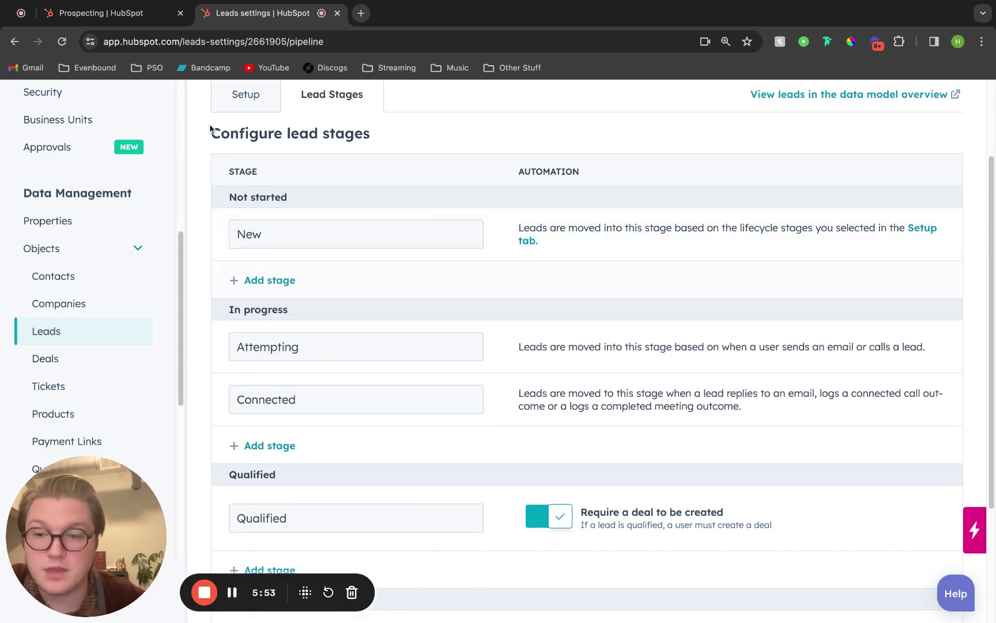
scroll(309, 303, "down", 1)
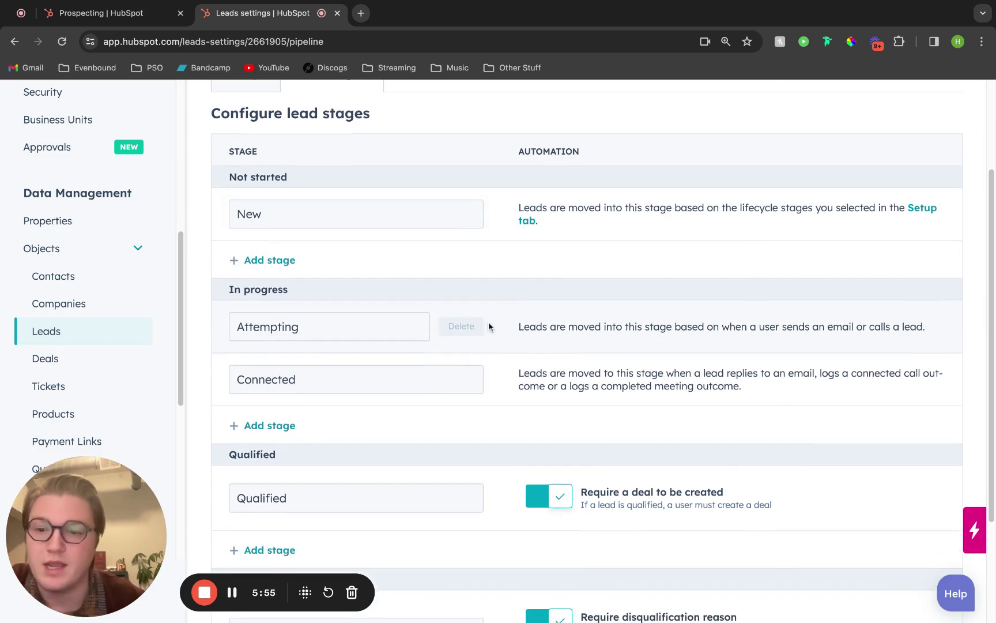
scroll(489, 327, "down", 3)
scroll(485, 316, "up", 1)
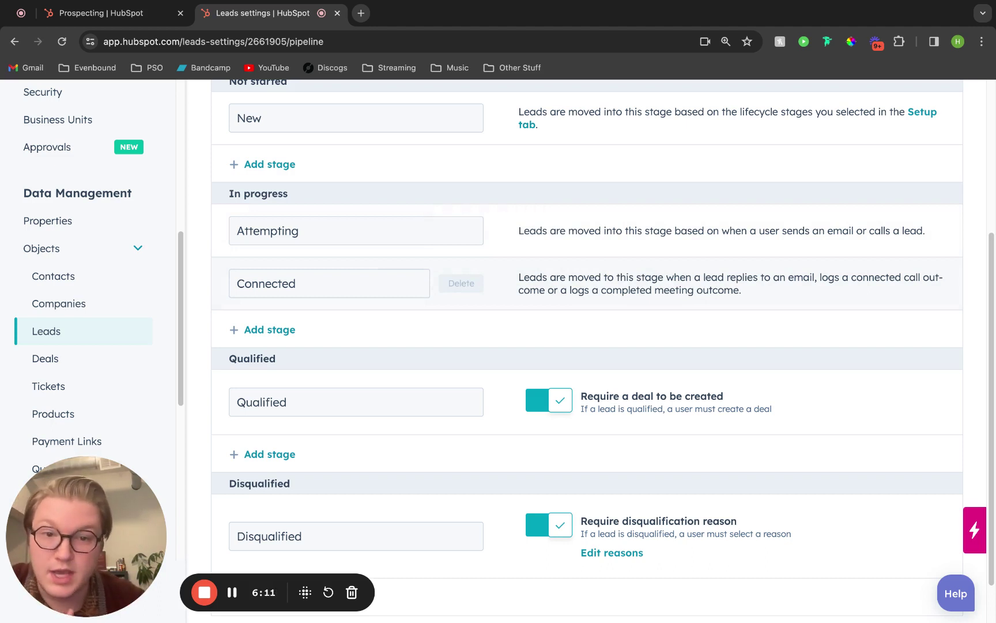
scroll(506, 423, "down", 2)
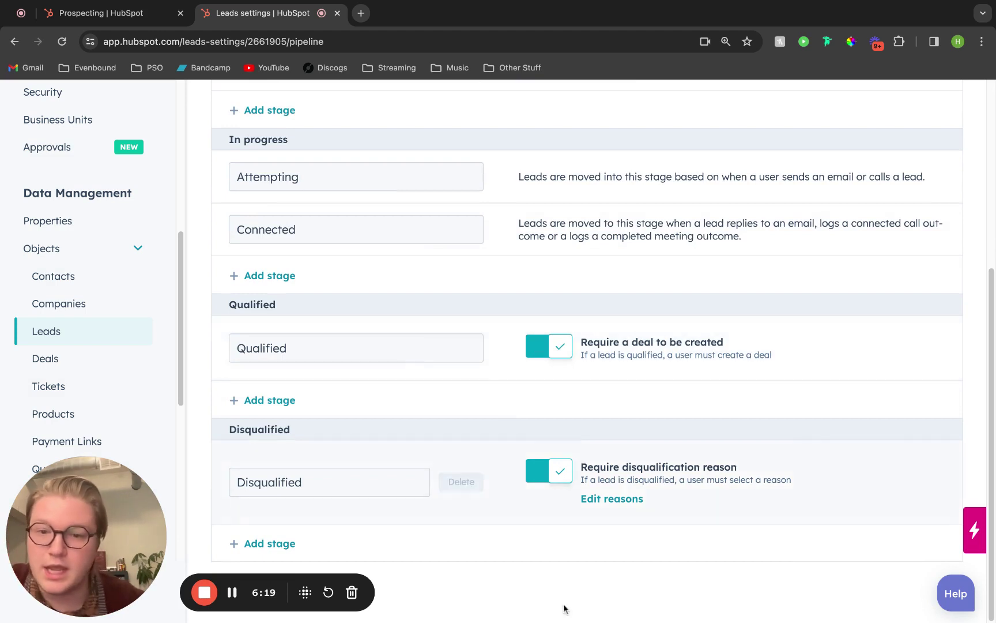
scroll(502, 454, "up", 5)
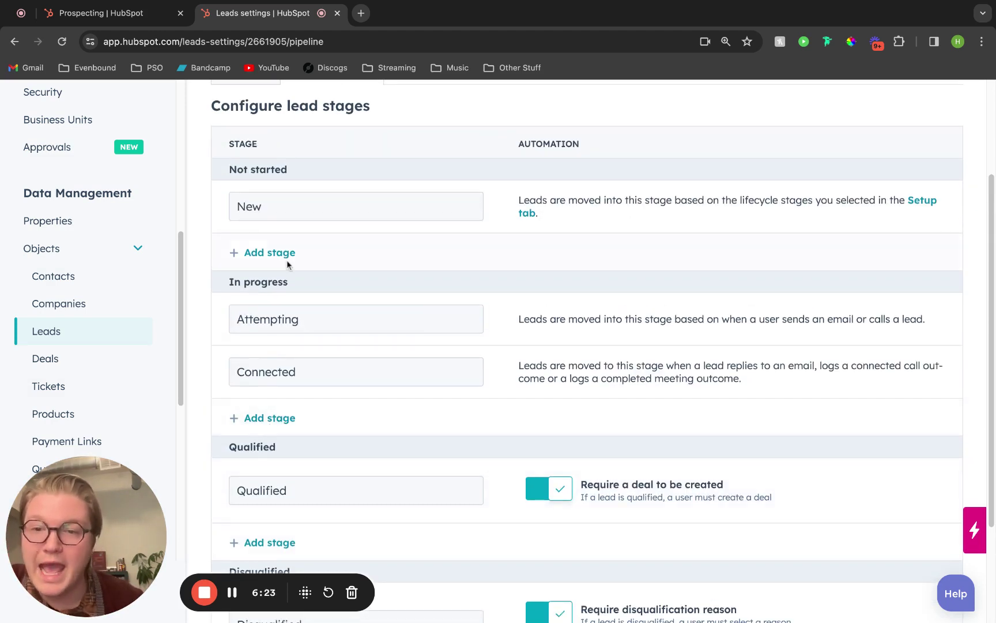
scroll(316, 404, "down", 3)
scroll(403, 381, "up", 2)
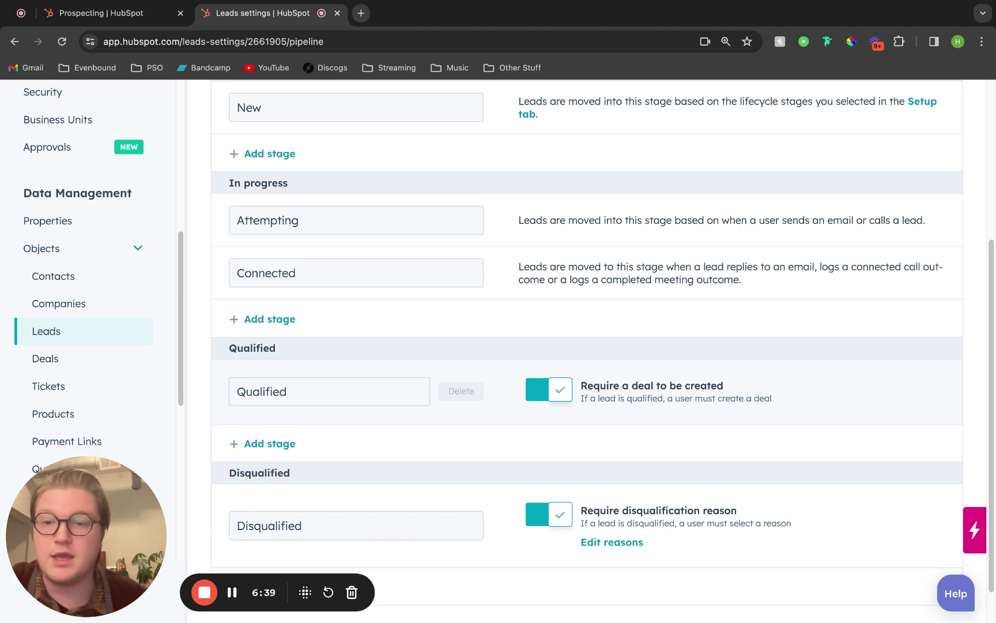
scroll(419, 370, "up", 5)
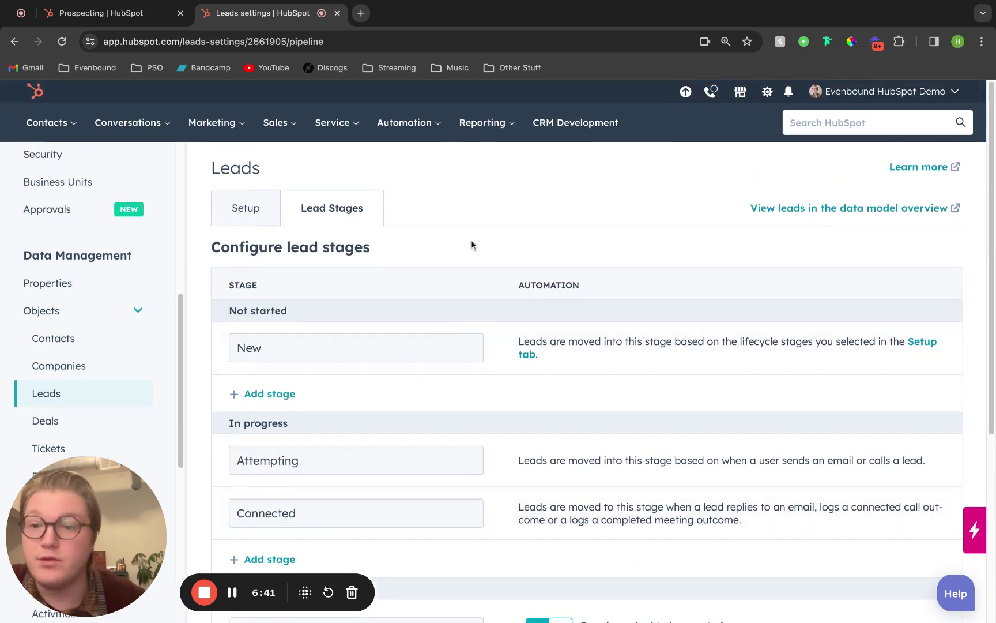